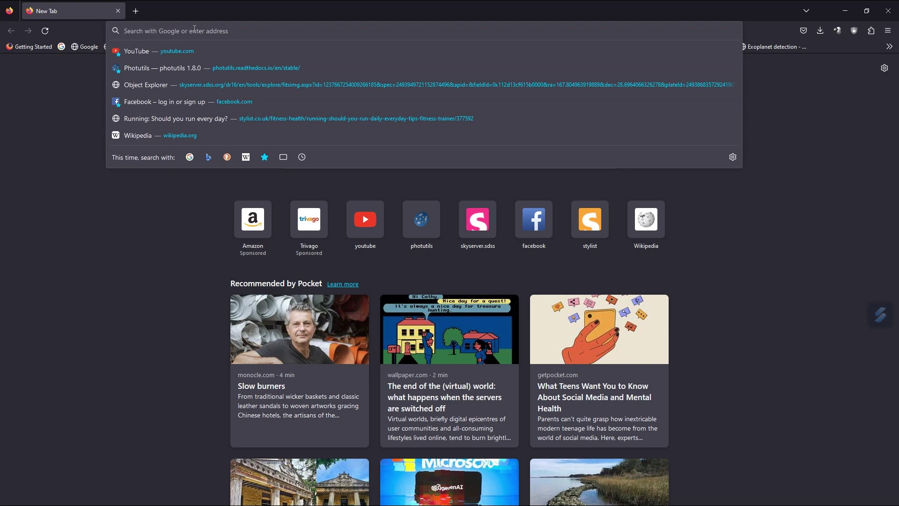
- Search Google for 'sdss dr12' and open the SDSS DR12 Navigate Tool result
text(sd)
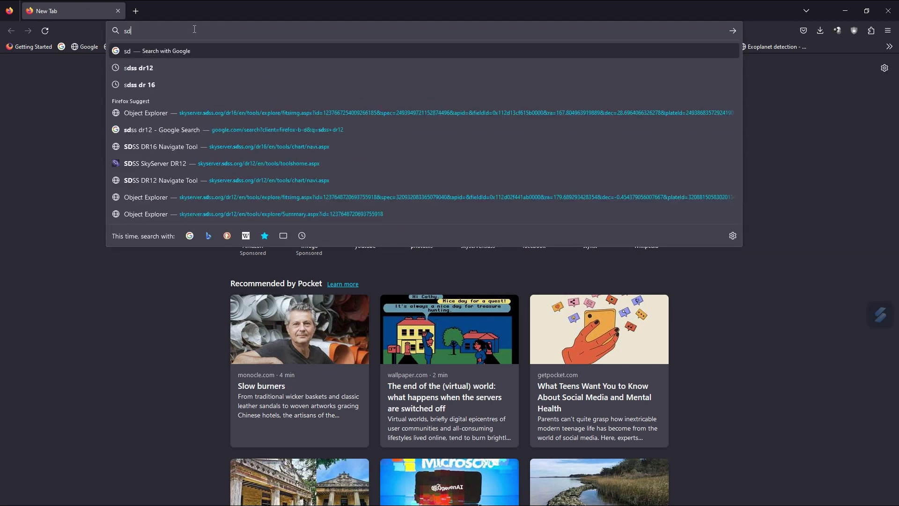
text(ss)
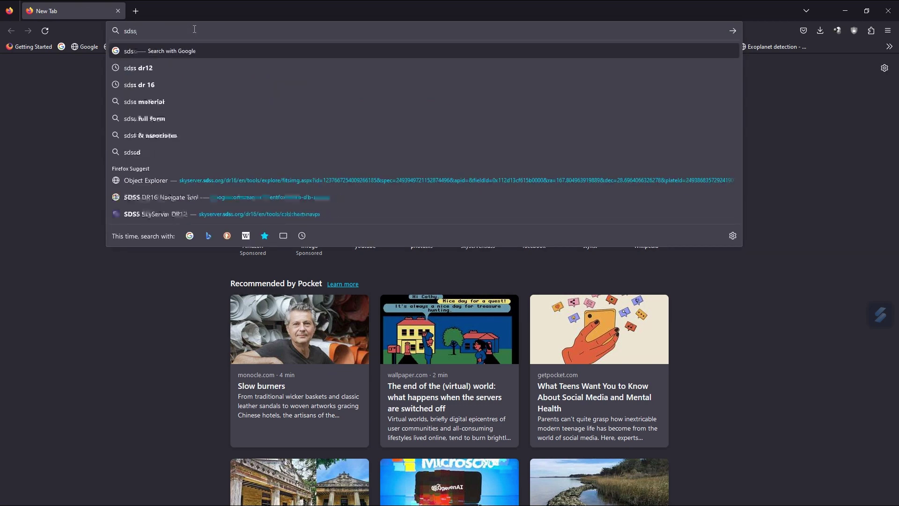
text( dr12)
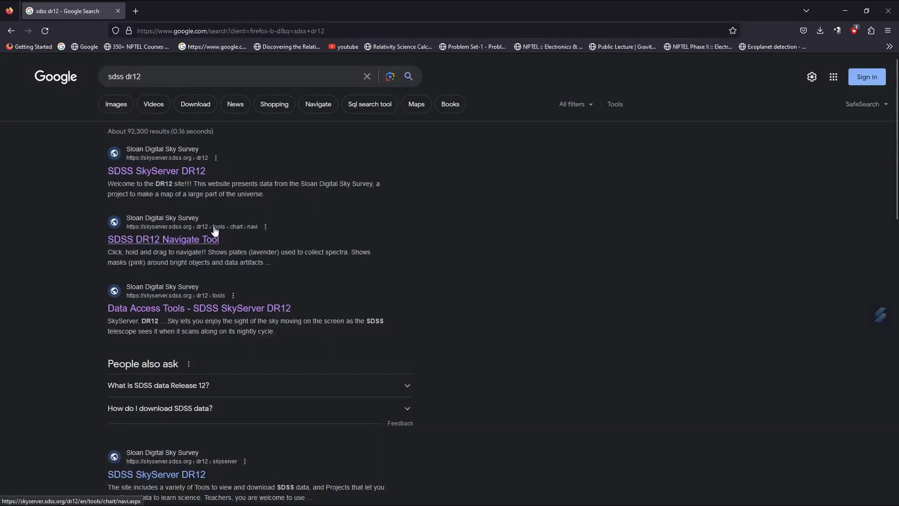
click(173, 244)
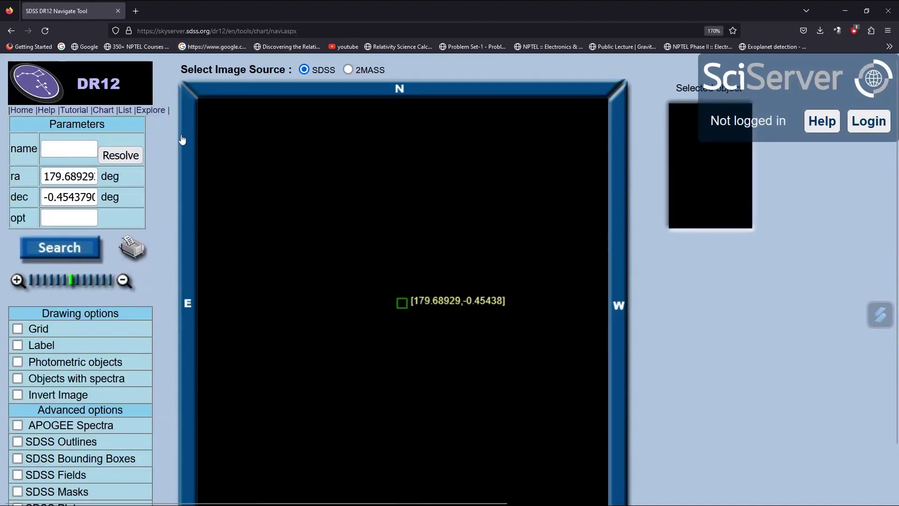
- Focus the Parameters name field and zoom the Navigate Tool page to 300%
click(62, 154)
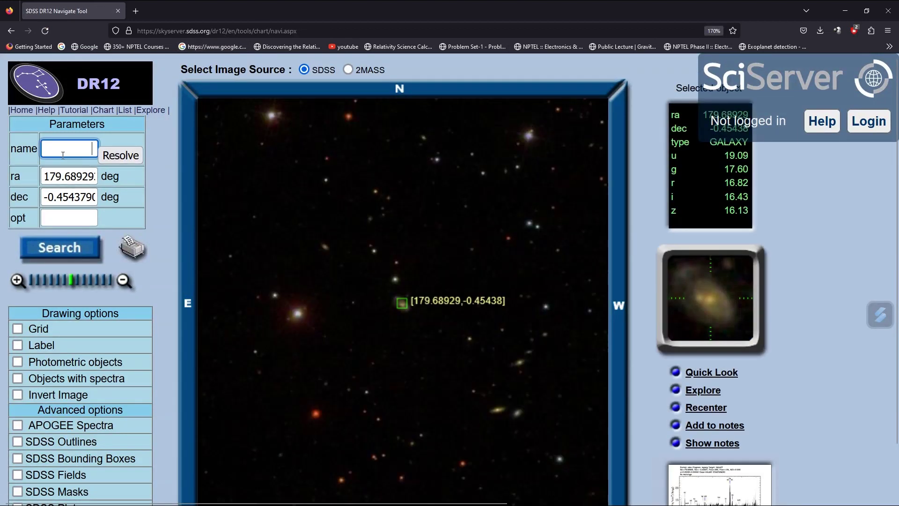
key(ctrl+plus)
key(ctrl+plus)
key(ctrl+plus)
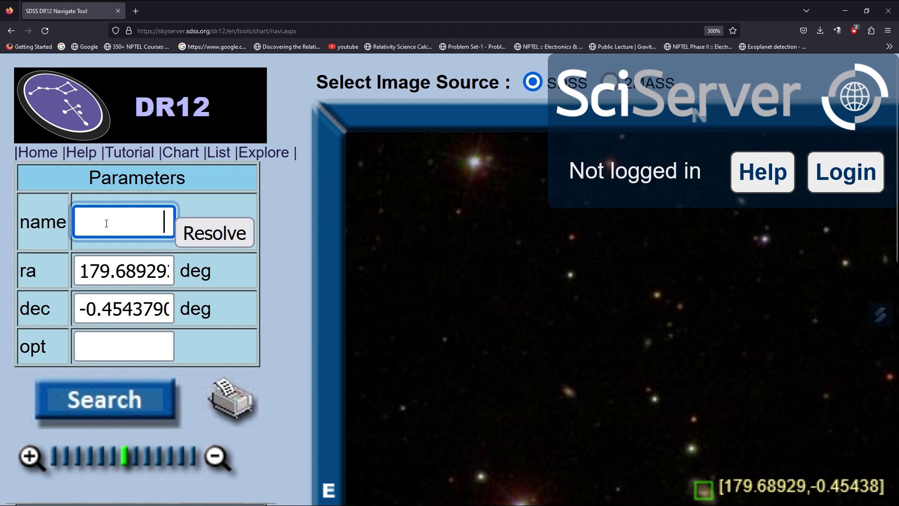
- Resolve 'ARP 105' on the sky chart and open its Object Explorer summary via Explore
text(ARP1)
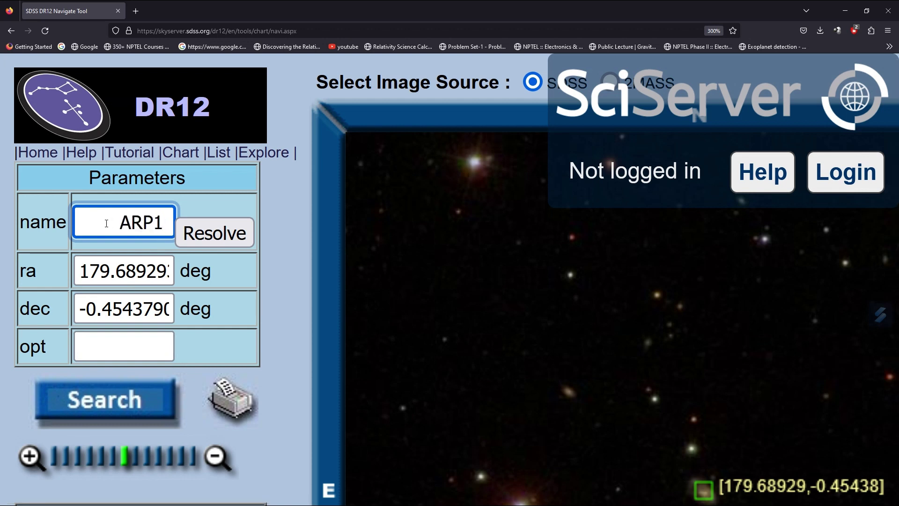
key(BackSpace)
text(105)
click(199, 239)
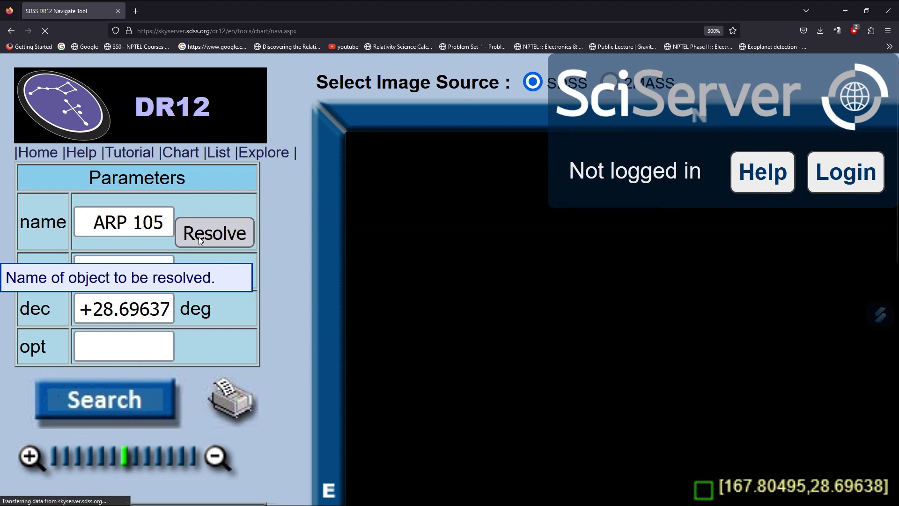
key(ctrl+minus)
key(ctrl+minus)
key(ctrl+minus)
key(ctrl+minus)
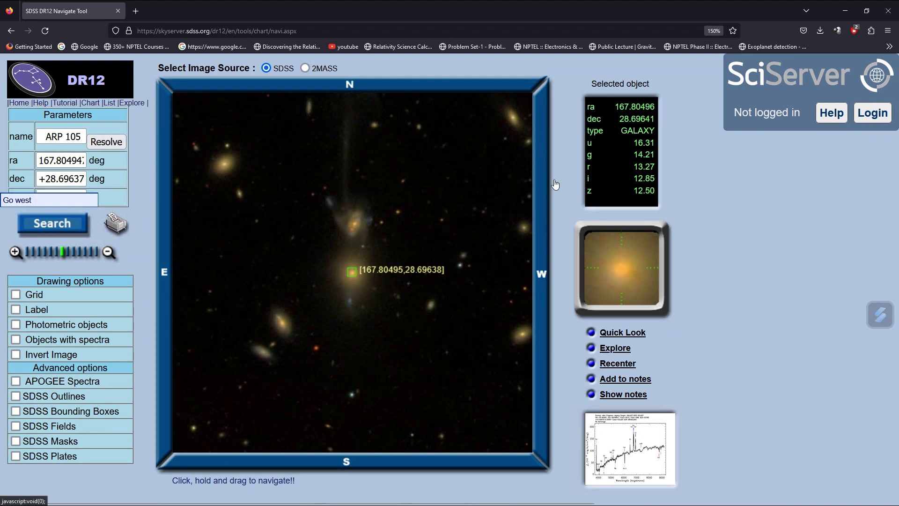
drag(401, 172, 402, 202)
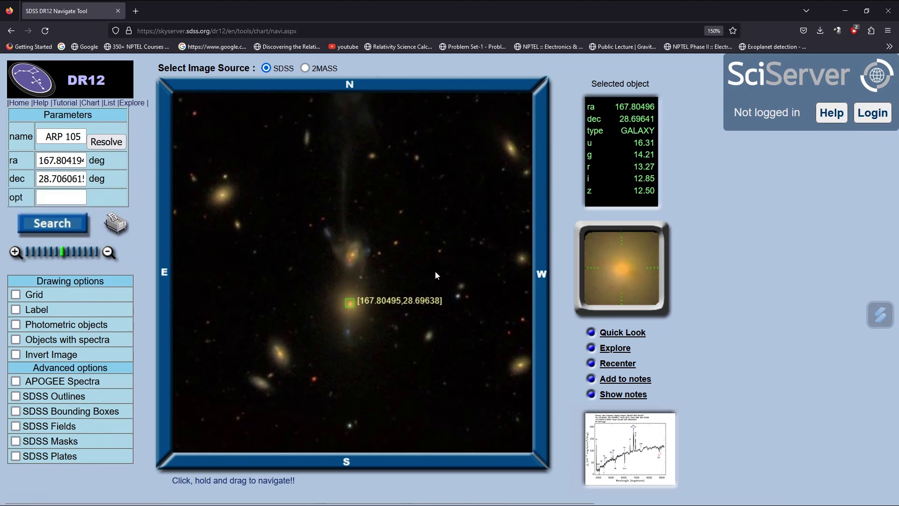
click(624, 351)
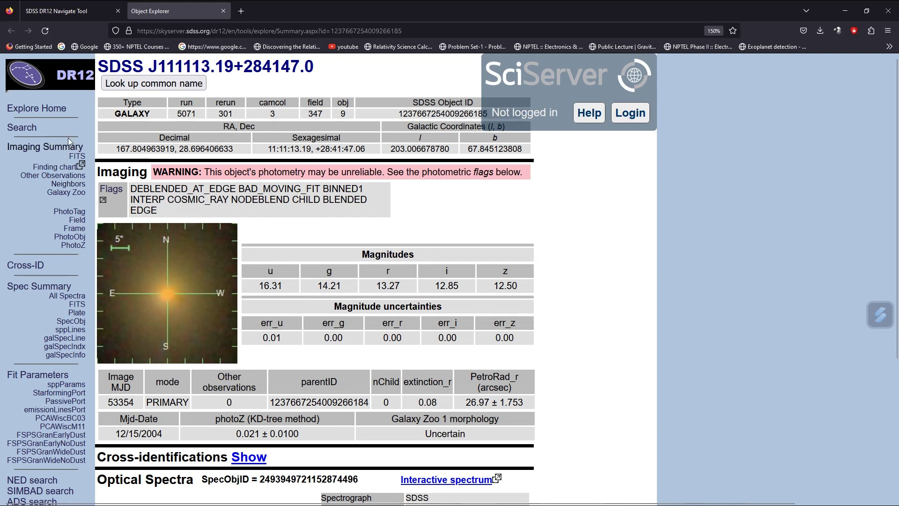
- Zoom the ARP 105 summary to 240% and open its Imaging Summary FITS page
key(ctrl+plus)
key(ctrl+plus)
key(ctrl+plus)
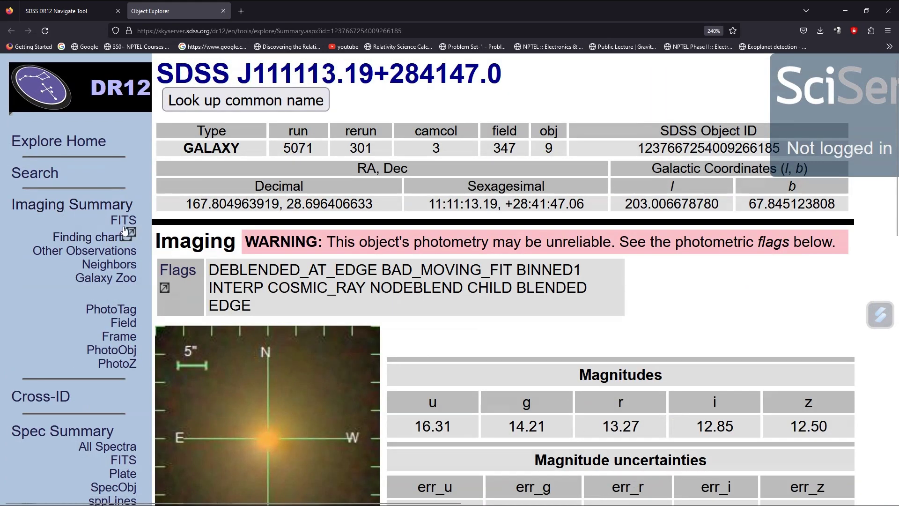
click(125, 221)
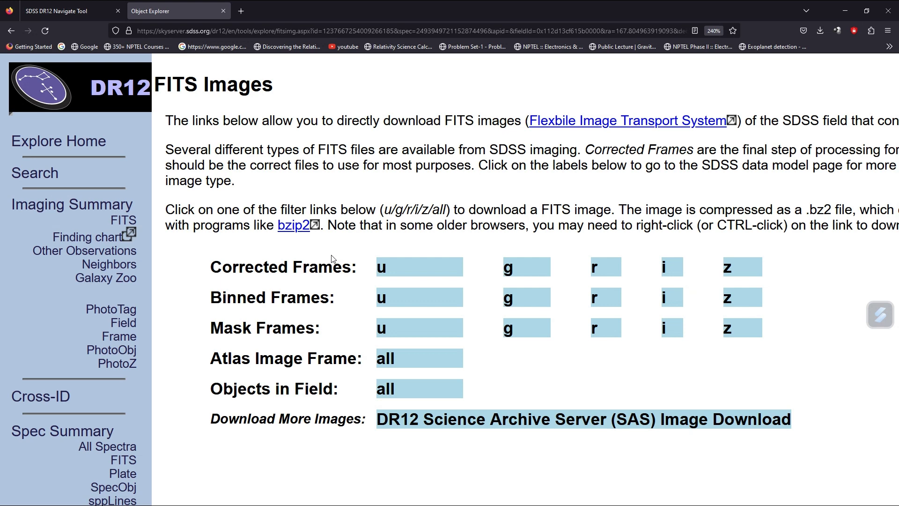
- Download the u- and g-band corrected-frame FITS files, then return to the Navigate Tool tab
click(383, 270)
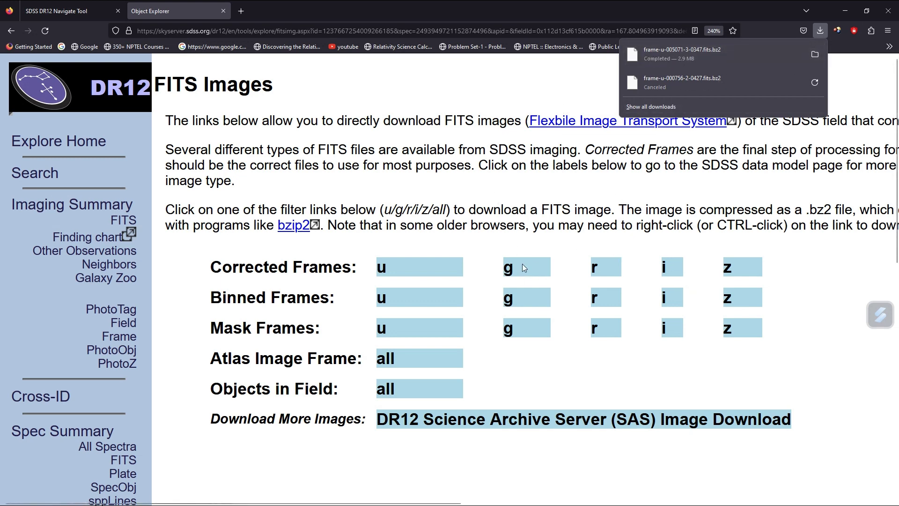
click(508, 275)
click(508, 275)
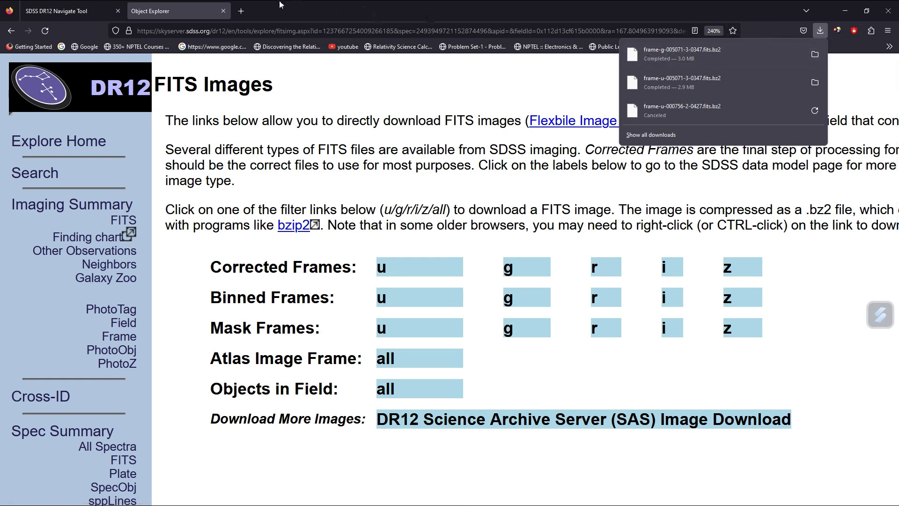
click(84, 12)
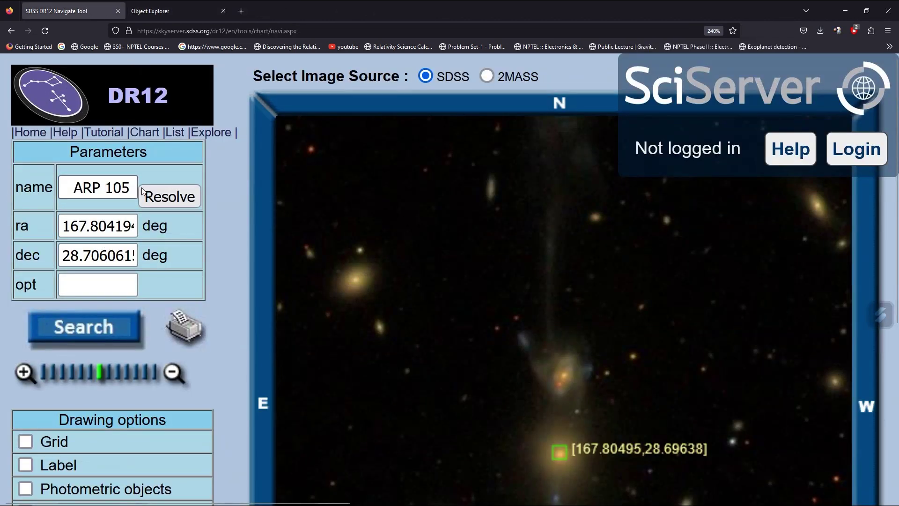
- Reload the Navigate Tool, clear the ARP 105 name, and reopen the tool from Google results
click(45, 32)
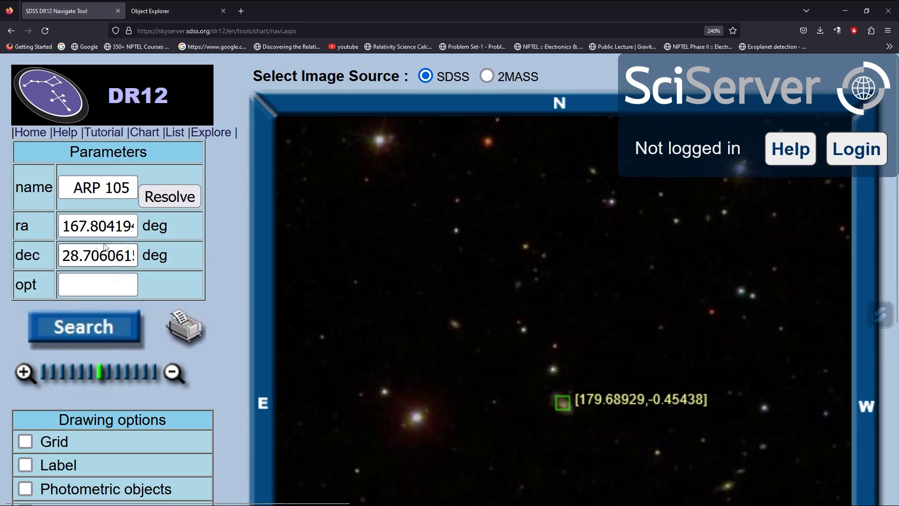
click(97, 334)
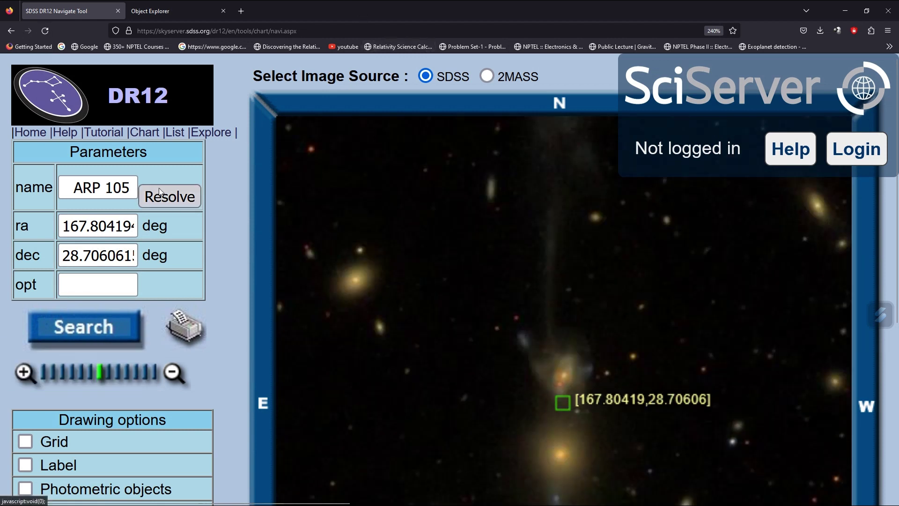
drag(69, 187, 136, 187)
key(BackSpace)
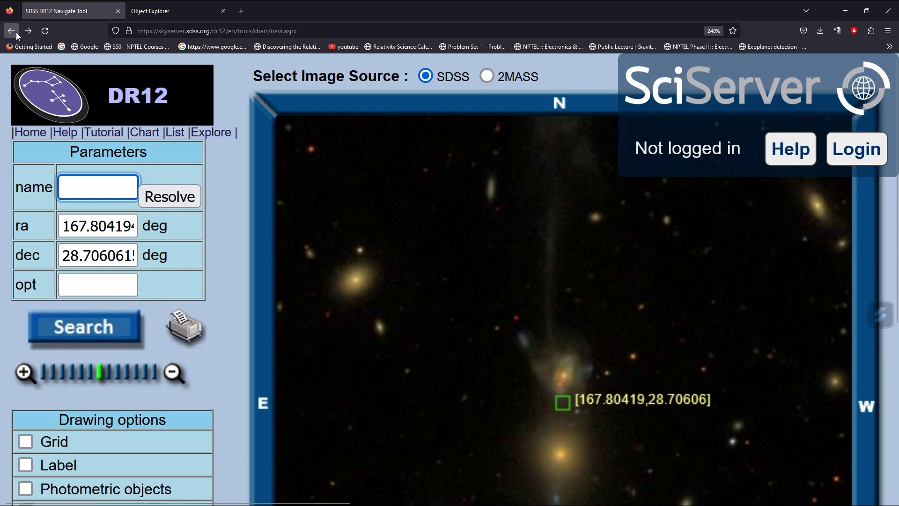
click(10, 33)
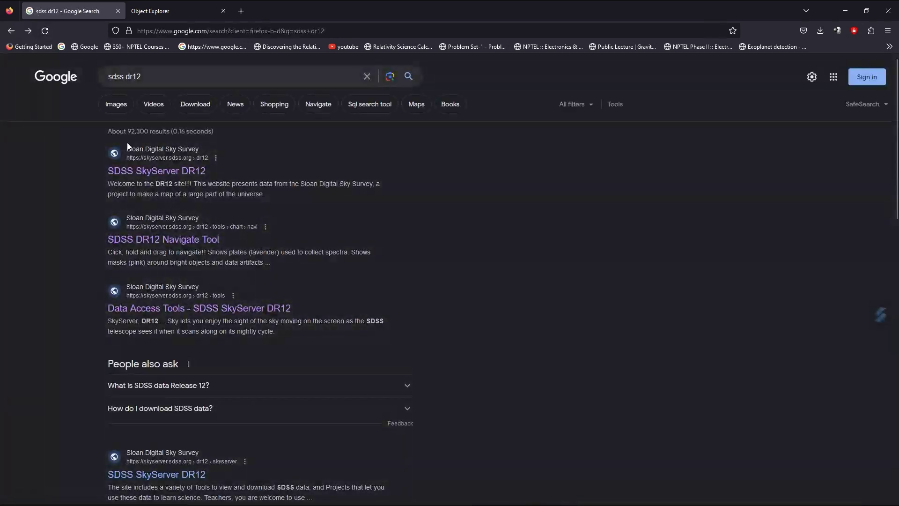
click(186, 240)
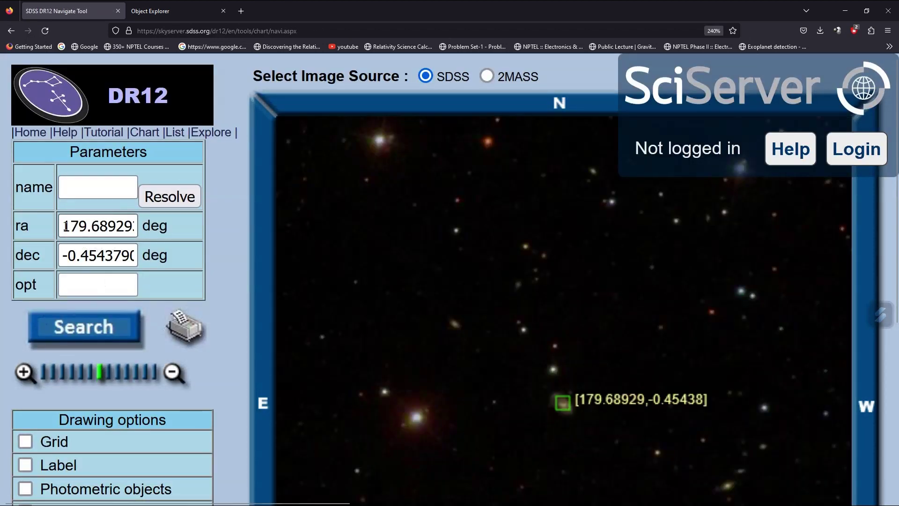
- Chart ra 179.68929, dec -0.45438 and explore galaxy SDSS J115845.43-002715.7
click(97, 325)
scroll(558, 308, right, 9)
scroll(558, 308, down, 2)
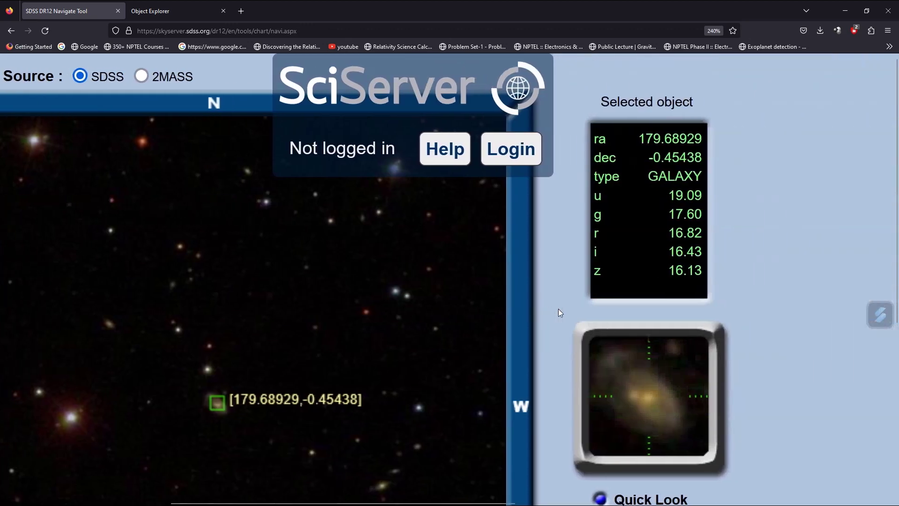
scroll(560, 306, down, 1)
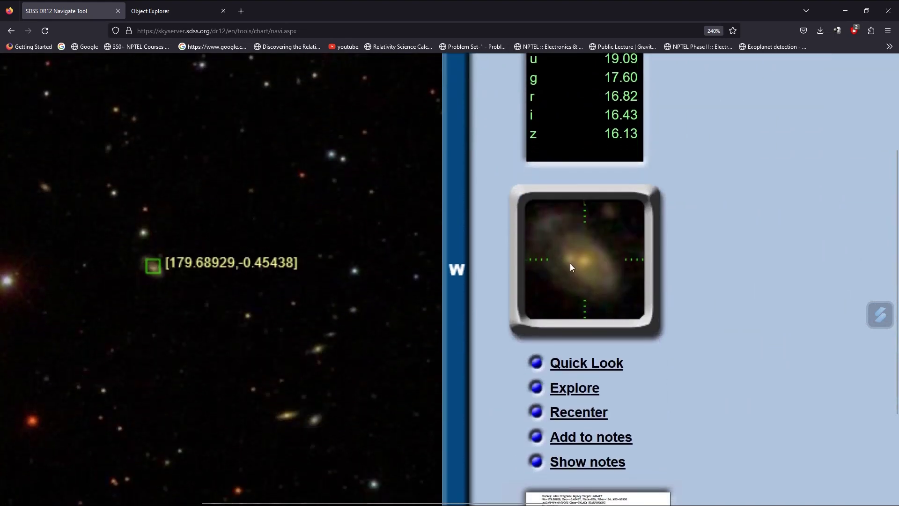
click(576, 391)
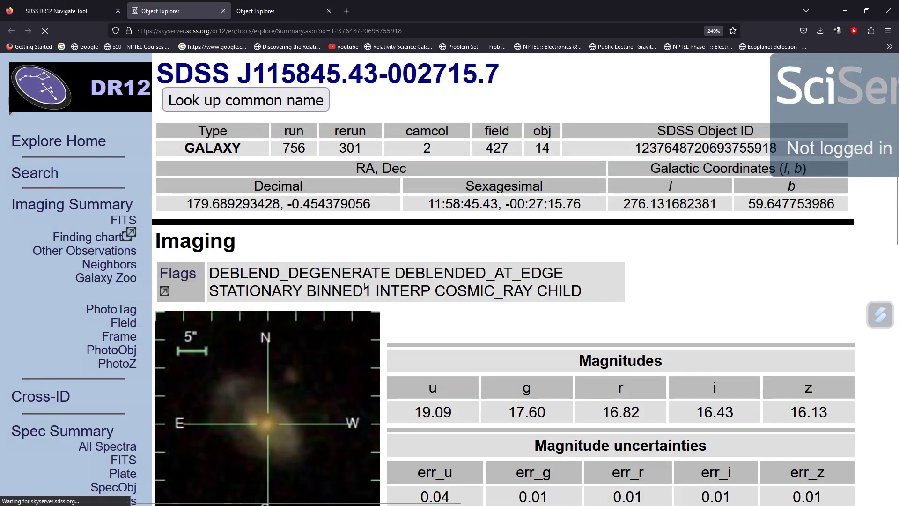
- Open the FITS downloads for SDSS J115845.43-002715.7 from the Imaging Summary sidebar
click(125, 220)
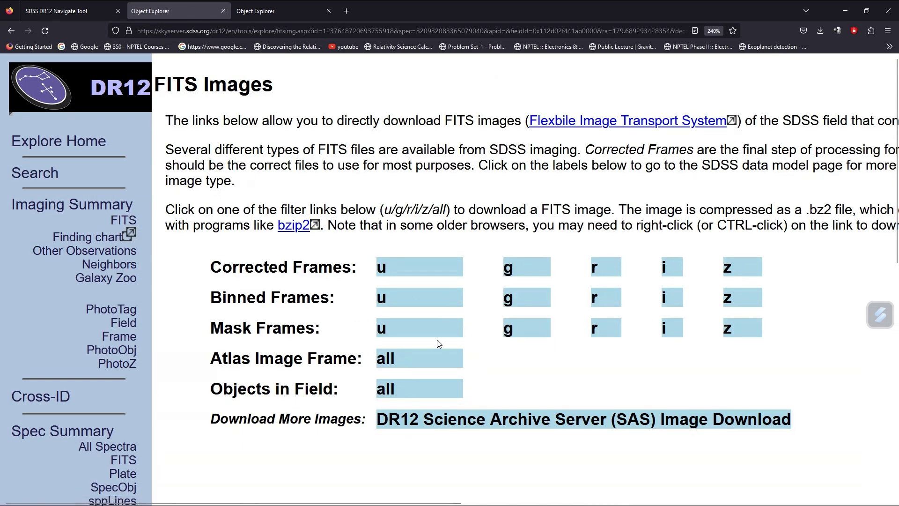